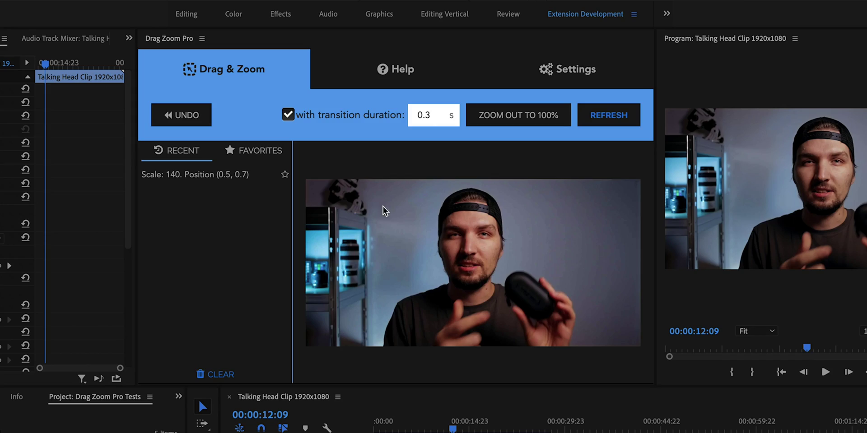
Draw a zoom area around the speaker and the held case in the talking head clip's preview.
drag(383, 207, 592, 295)
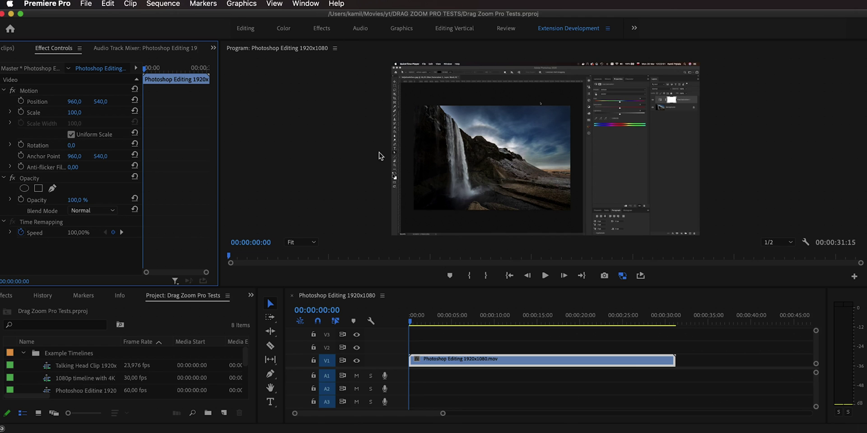
Scrub the Photoshop Editing sequence to 00:00:13:20 and open the Drag Zoom Pro extension.
drag(420, 322, 560, 323)
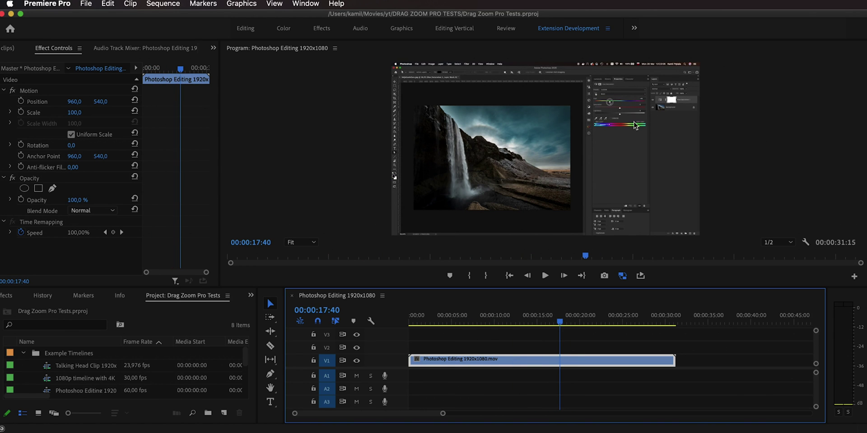
drag(557, 326, 524, 324)
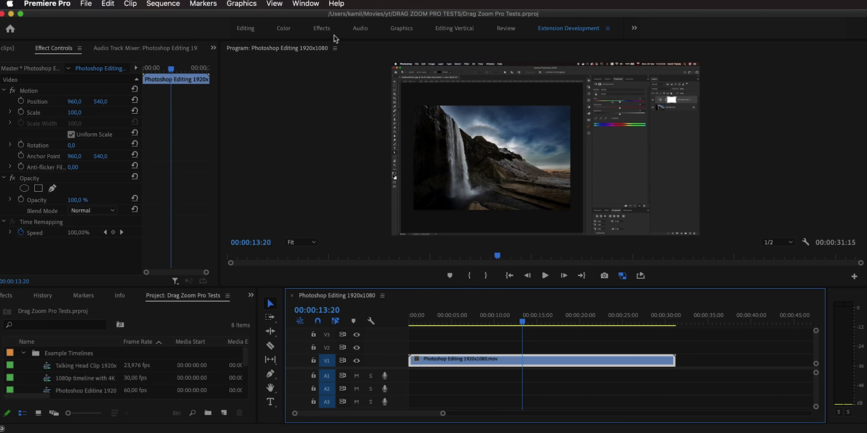
click(313, 5)
mouse_move(342, 42)
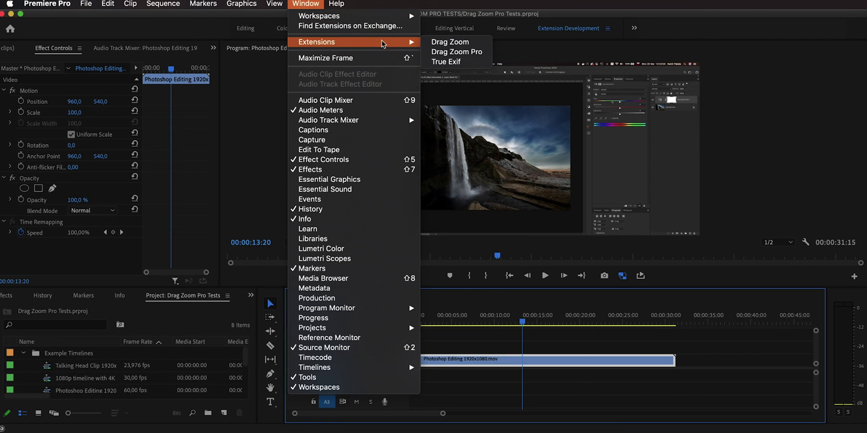
click(456, 53)
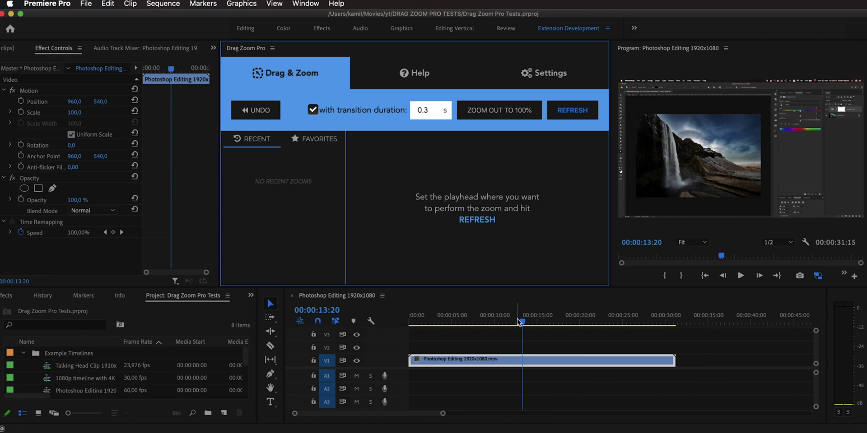
Move the playhead to 00:00:15:43 and load that frame into the Drag Zoom Pro preview.
drag(523, 324, 546, 326)
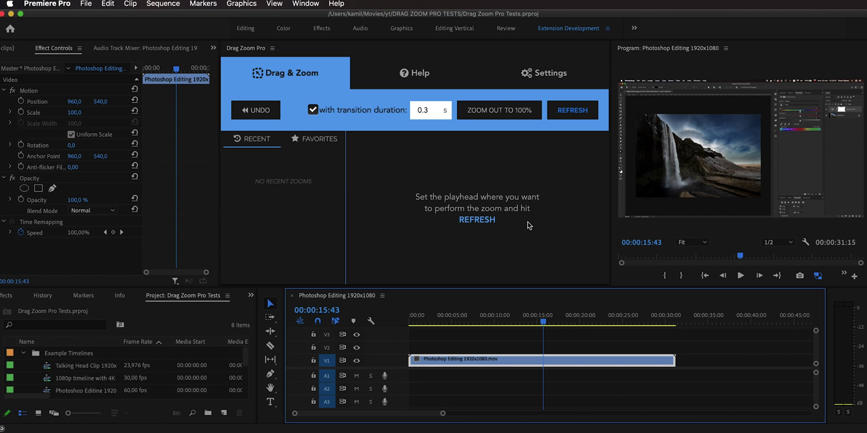
click(491, 221)
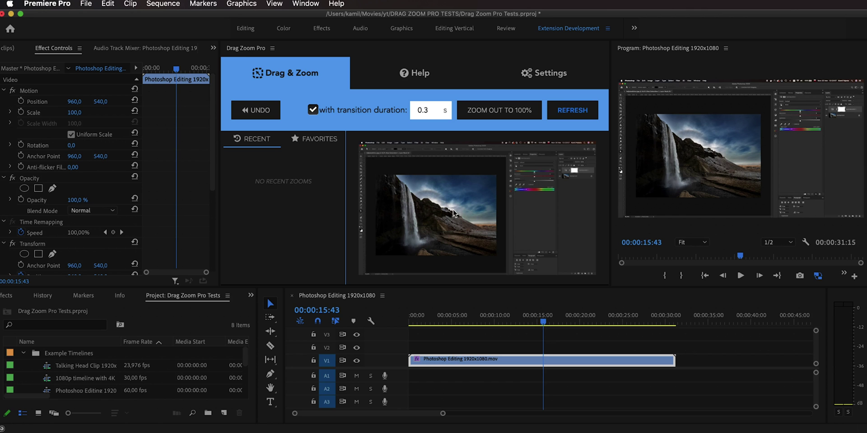
drag(410, 177, 515, 215)
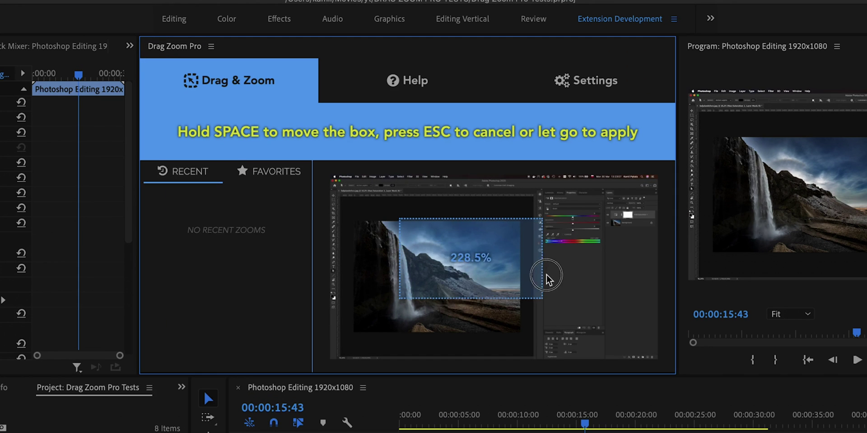
mouse_move(547, 276)
mouse_down()
mouse_move(517, 271)
mouse_move(500, 280)
mouse_move(516, 280)
mouse_move(499, 285)
mouse_move(521, 271)
mouse_move(555, 298)
mouse_move(534, 280)
mouse_move(578, 286)
mouse_move(596, 298)
mouse_move(588, 296)
mouse_up()
key(space)
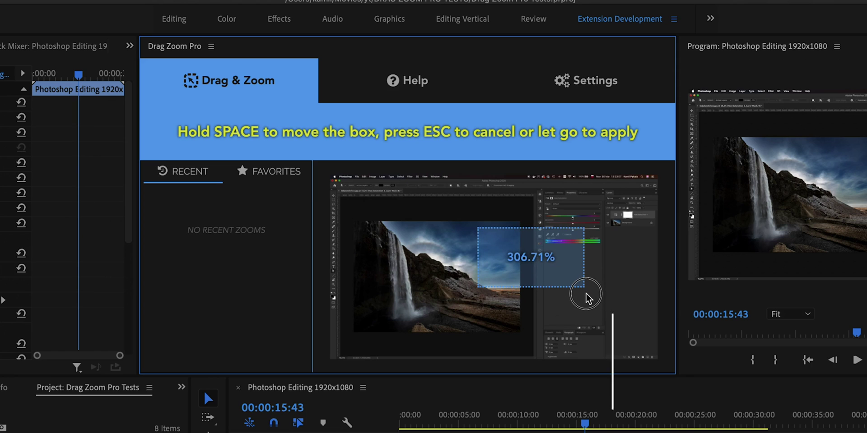
key(Escape)
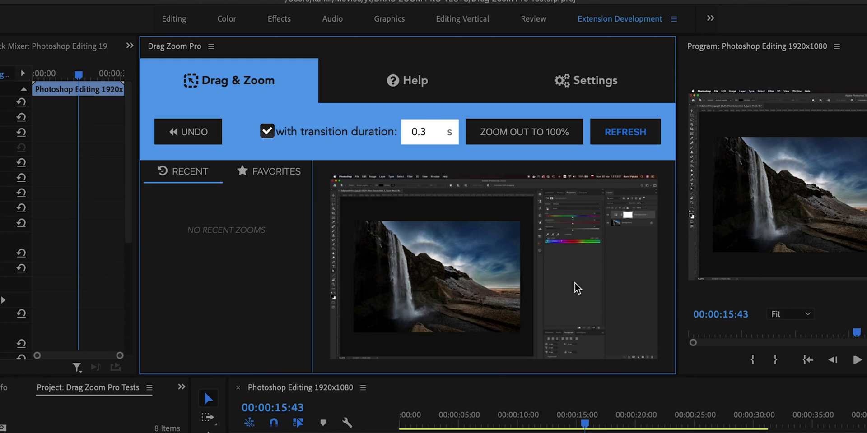
Apply a zoom of about 223% with the 0.3 s transition, framing the adjustment properties and layers in the preview.
drag(469, 201, 644, 265)
key(space)
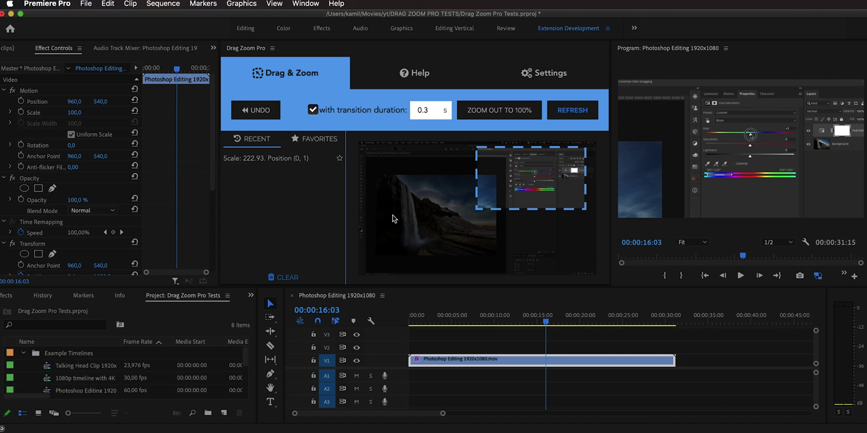
drag(381, 193, 511, 223)
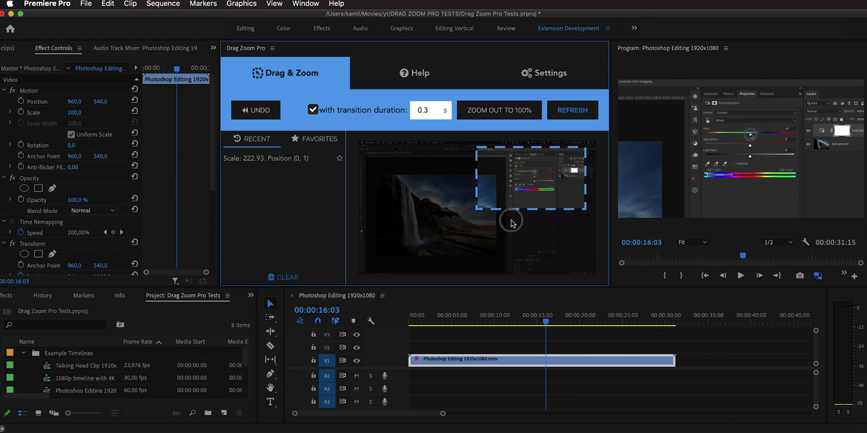
Play back the zoom-in from before its start and examine the Transform effect's position and scale keyframes.
drag(547, 324, 524, 325)
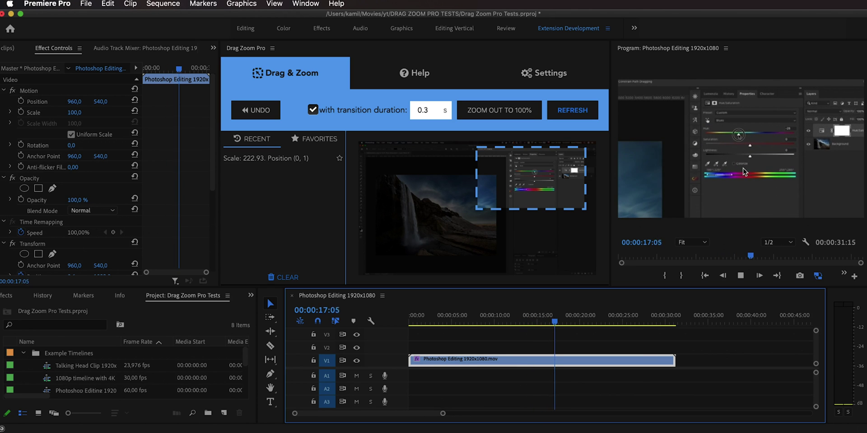
key(space)
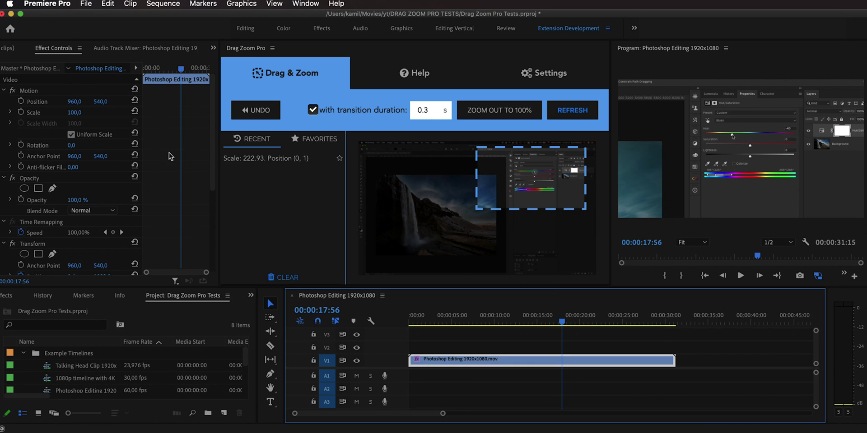
scroll(170, 156, down, 5)
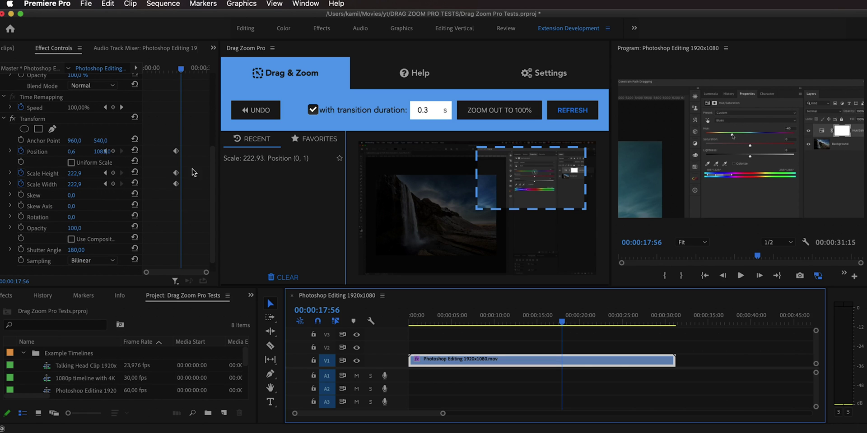
scroll(175, 157, up, 2)
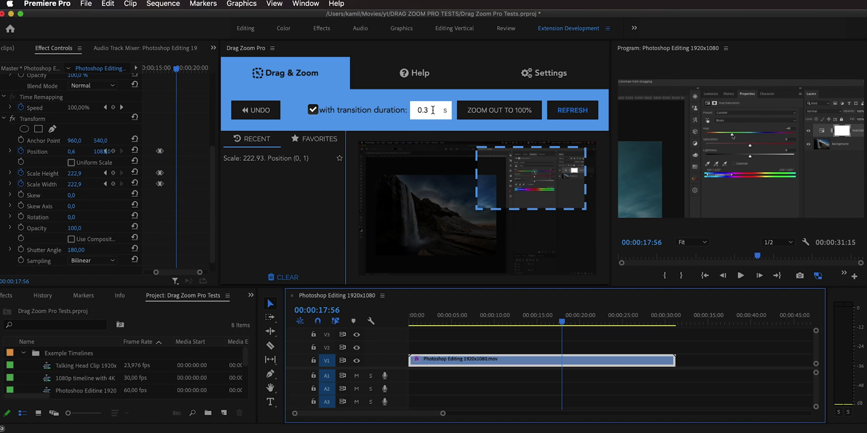
Set the transition duration to 2 s and zoom out to 100% starting at 00:00:21:44.
drag(433, 110, 413, 104)
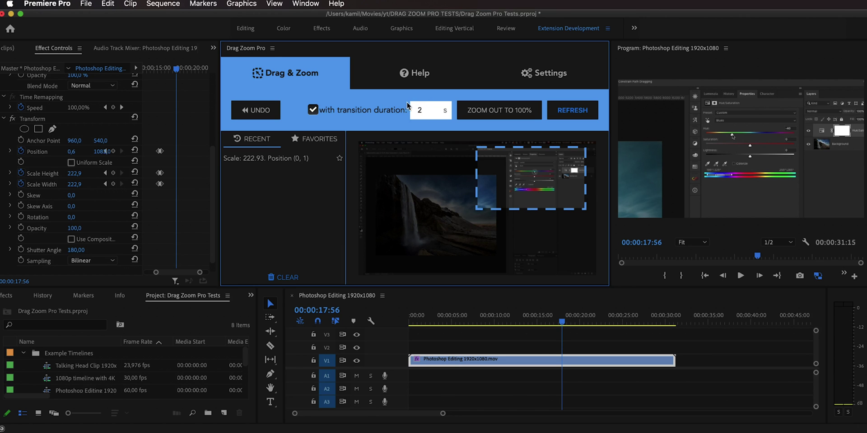
click(561, 323)
drag(570, 325, 594, 326)
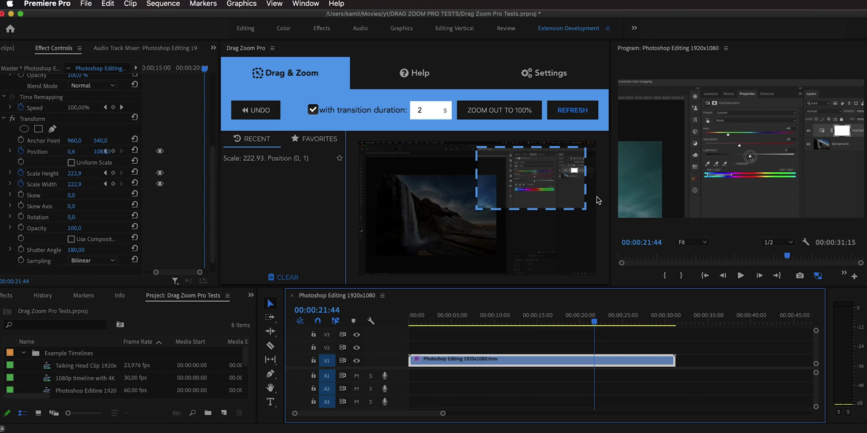
click(581, 113)
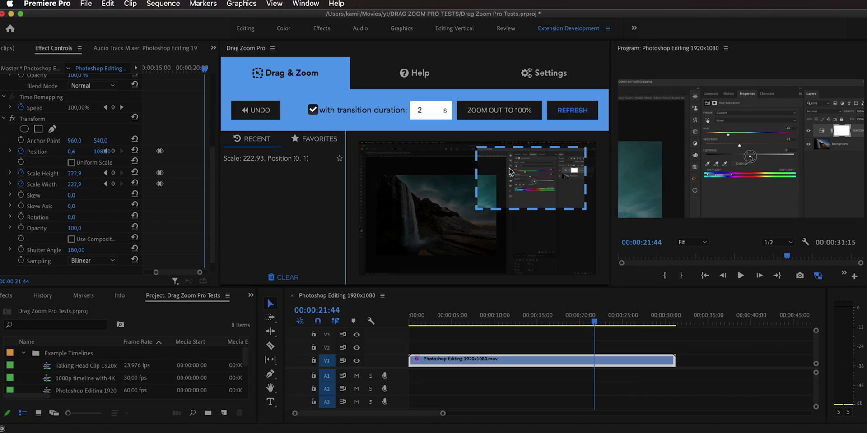
click(508, 112)
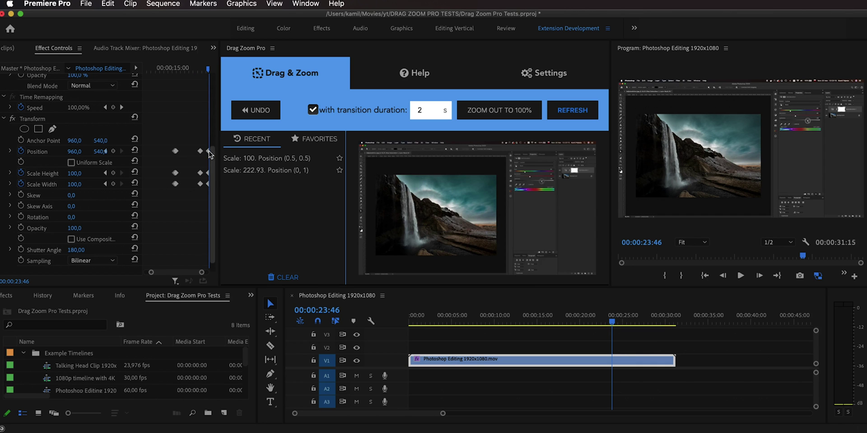
Play back the slower zoom-out from just before its start.
drag(611, 321, 591, 321)
key(space)
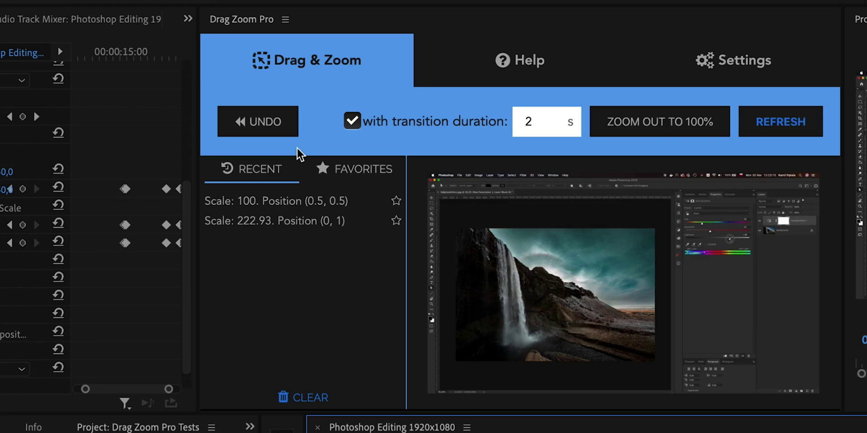
Undo the last zoom-out and apply the zoom out to 100% again with the same duration.
click(262, 137)
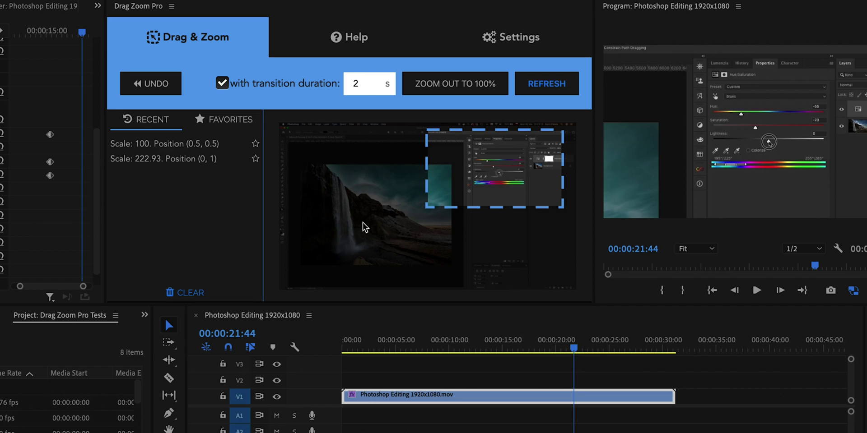
click(434, 89)
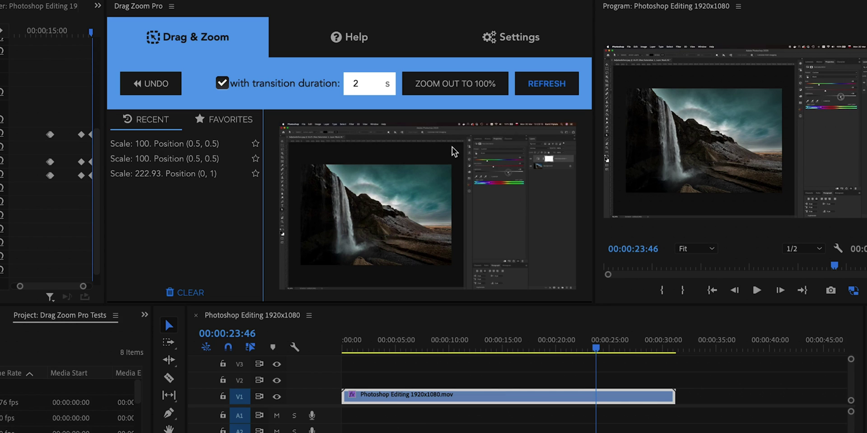
Move the playhead to 00:00:24:36 and reapply the recent zoom with scale 222.93 and position (0, 1).
drag(596, 349, 606, 352)
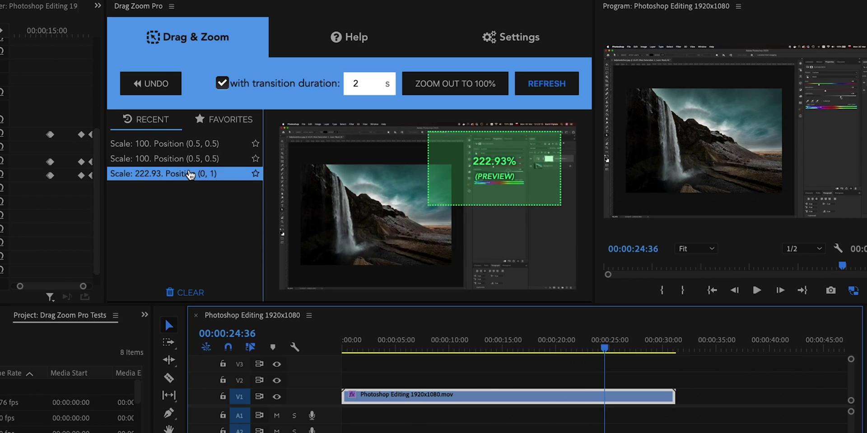
click(190, 174)
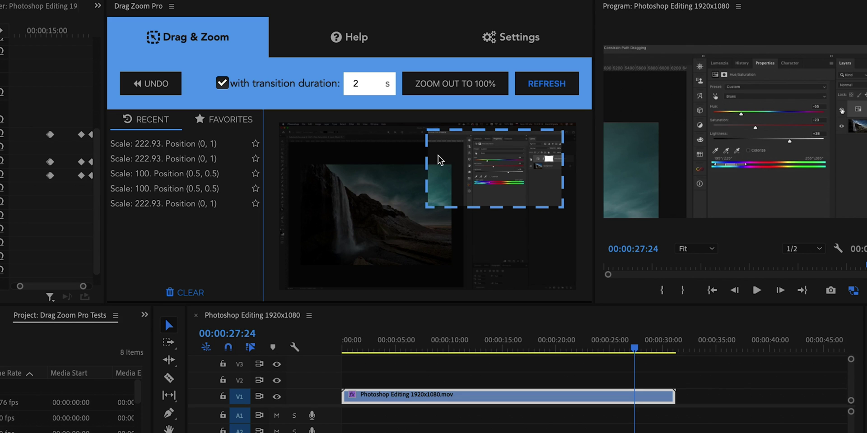
Save the recent zoom with scale 222.93 and position (0, 1) as a favorite named Test 1.
mouse_move(187, 207)
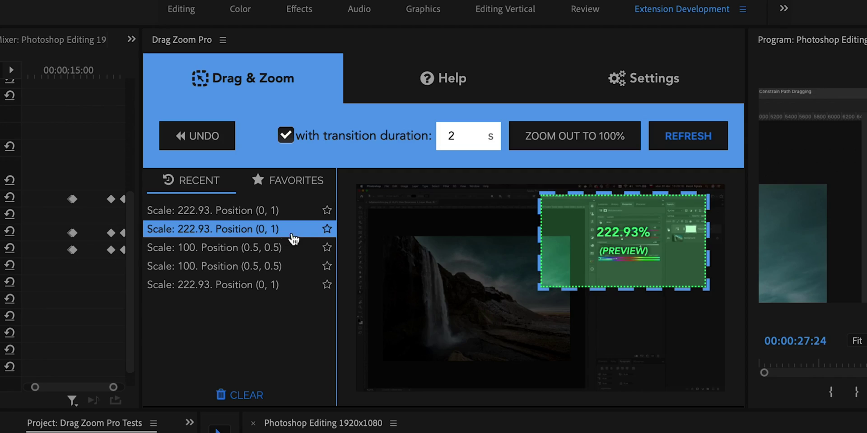
click(326, 229)
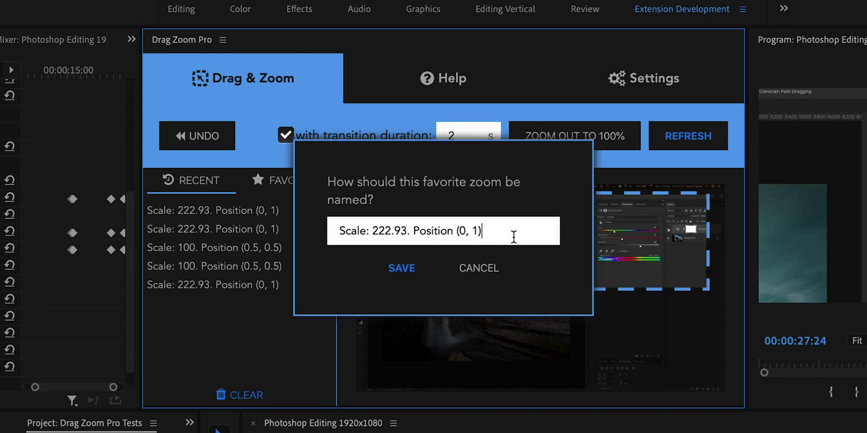
key(super+a)
text(Test 1)
click(400, 268)
Preview the favorite zooms 110% top middle and Test 1, and return to the recent zooms.
click(276, 181)
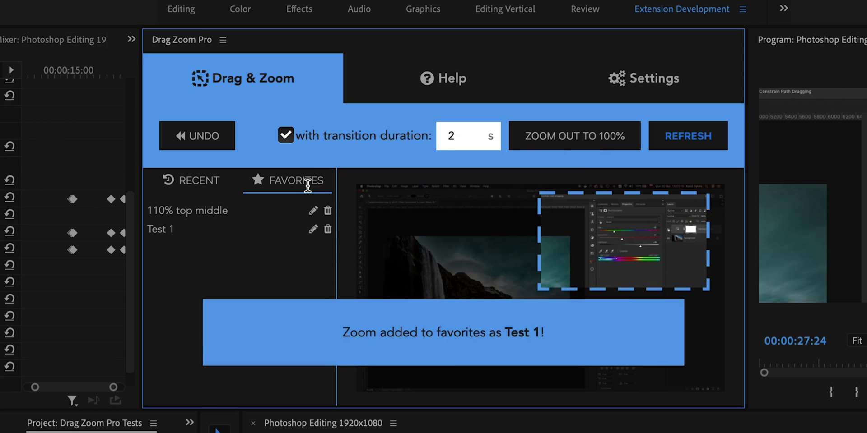
mouse_move(239, 219)
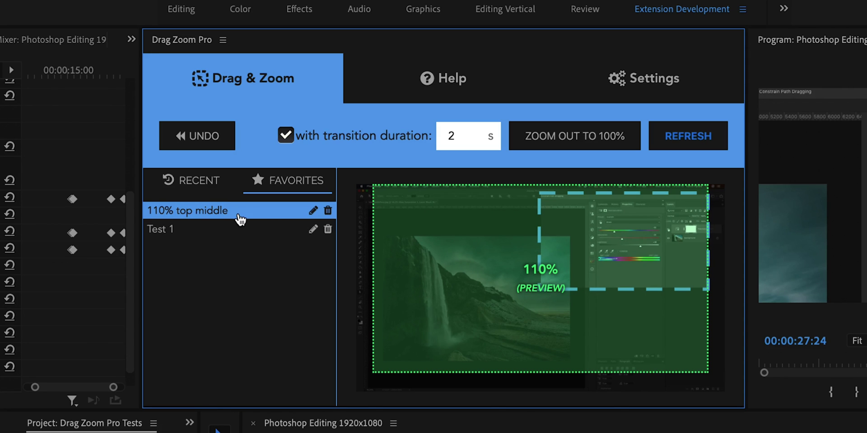
mouse_move(167, 240)
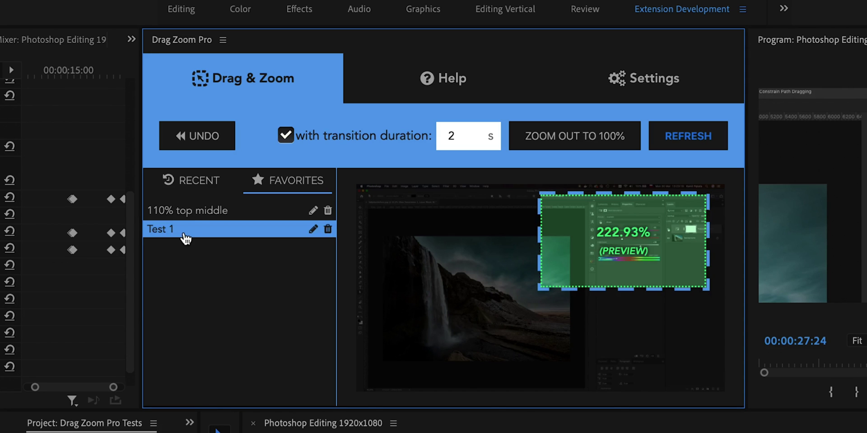
click(209, 184)
mouse_move(245, 257)
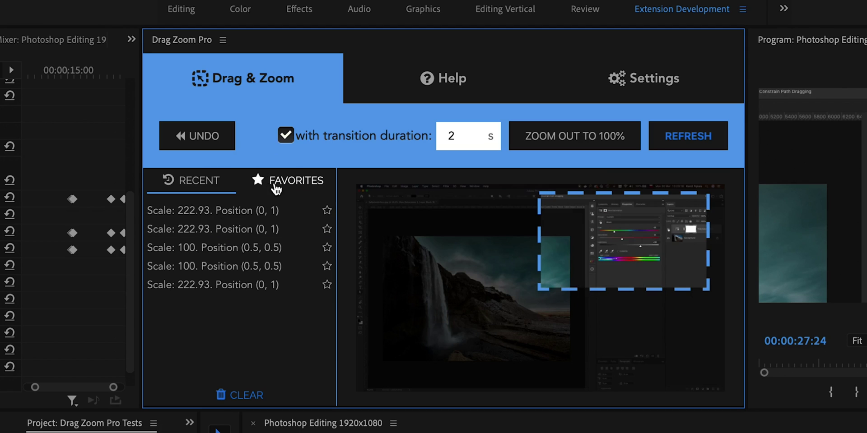
Rename the favorite zoom Test 1 as Test 2.
click(274, 186)
click(313, 229)
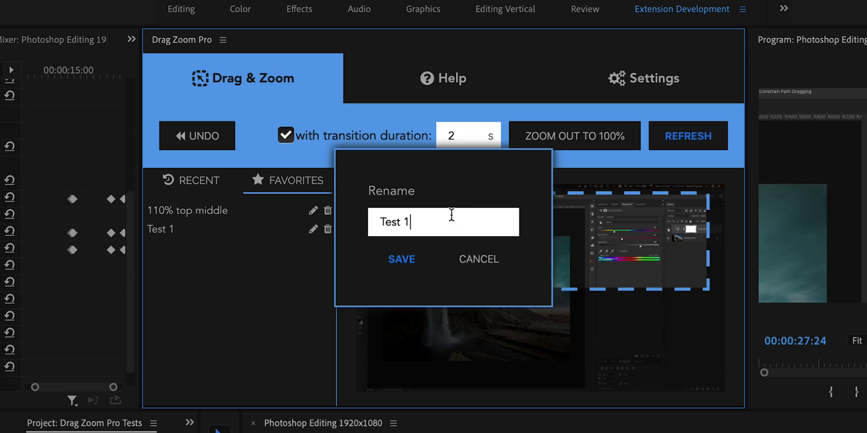
text(2)
click(402, 259)
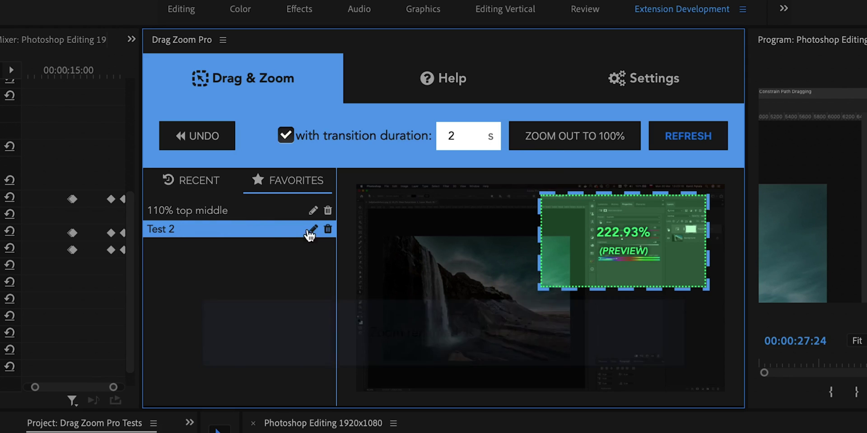
Delete the favorite zoom Test 2 and confirm the deletion.
click(328, 229)
click(408, 249)
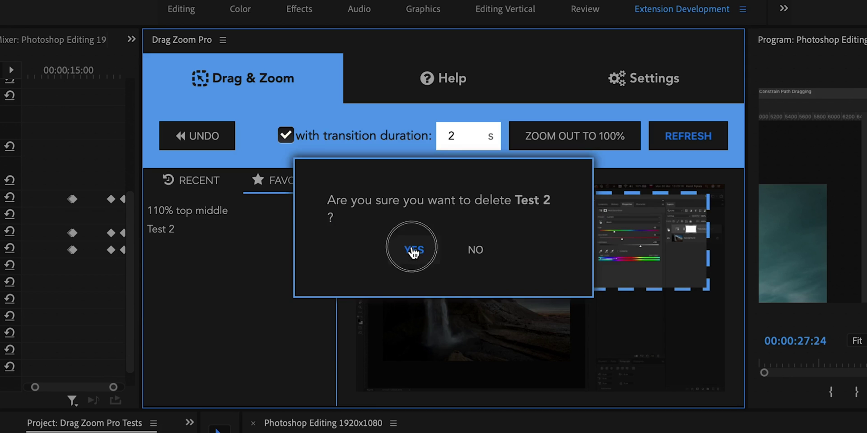
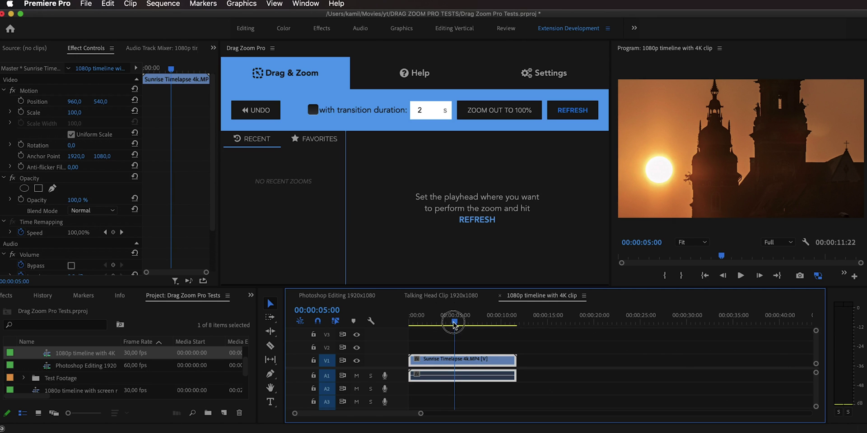
Set the Sunrise Timelapse 4K clip to the 1080p sequence's frame size.
drag(454, 324, 451, 325)
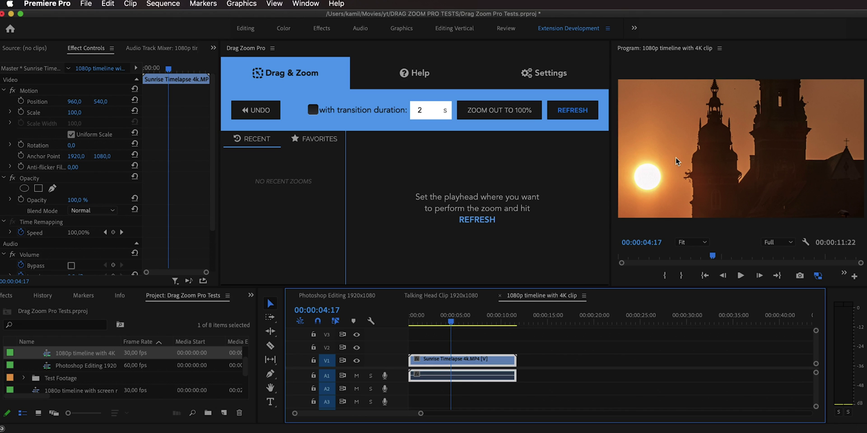
right_click(457, 360)
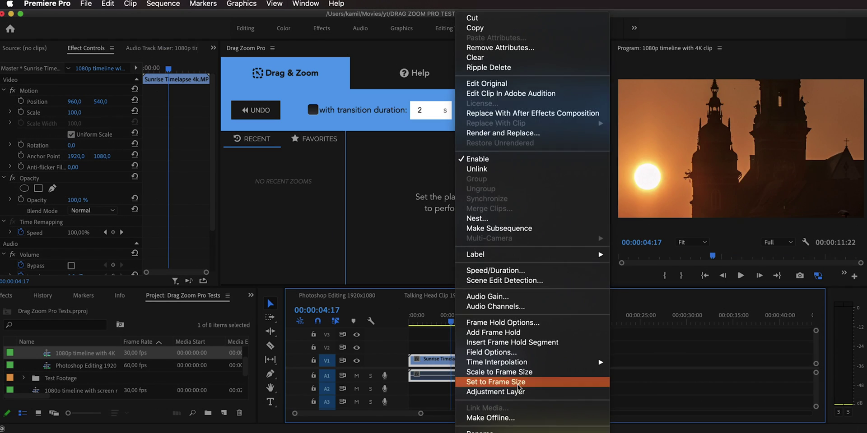
click(520, 351)
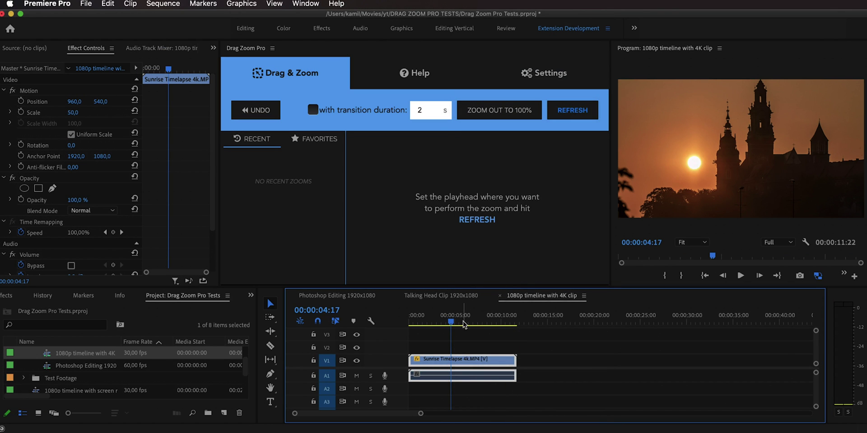
Enable the transition for Drag Zoom Pro zooms and set its duration to 0.3 s.
mouse_move(451, 317)
mouse_down()
mouse_move(419, 317)
mouse_move(507, 318)
mouse_move(451, 325)
mouse_up()
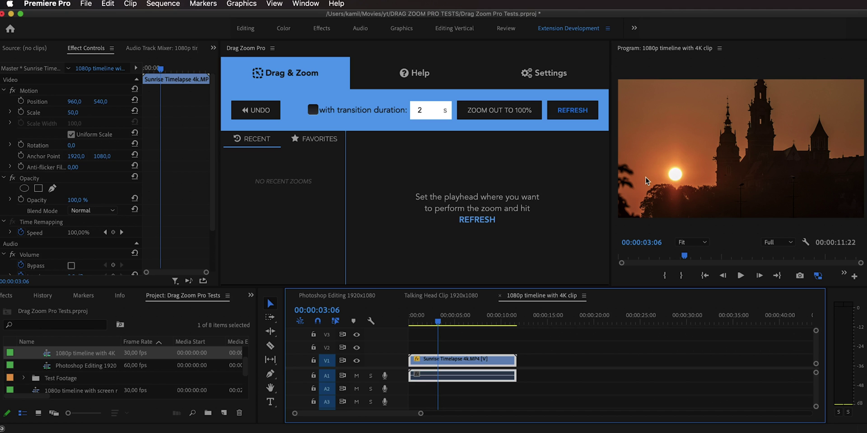
drag(438, 322, 434, 322)
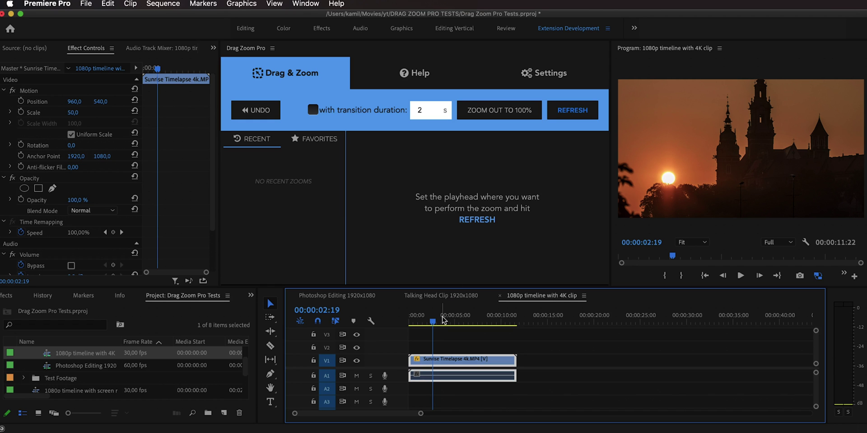
drag(434, 323, 433, 325)
click(313, 110)
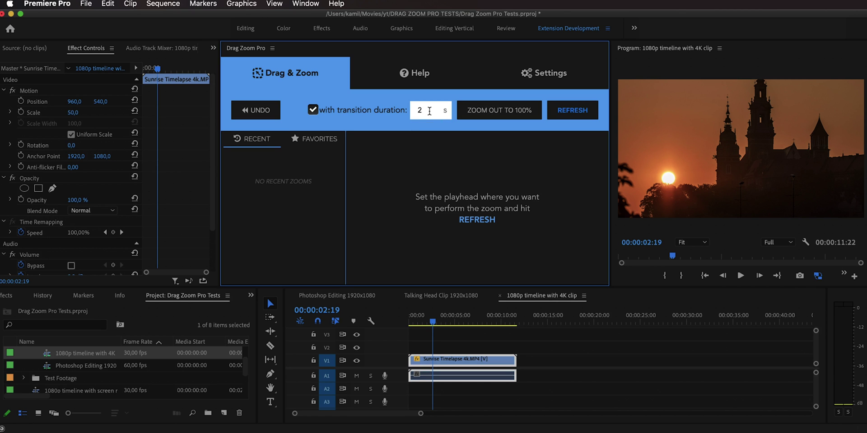
text(0.3)
Refresh the zoom preview at 00:00:00:22 and add a scale 200 zoom on the sun in the frame's lower-left quarter.
drag(430, 322, 415, 322)
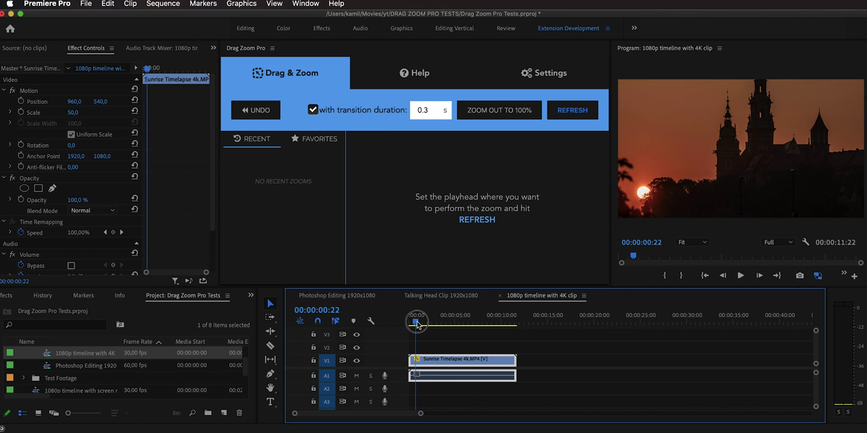
click(477, 221)
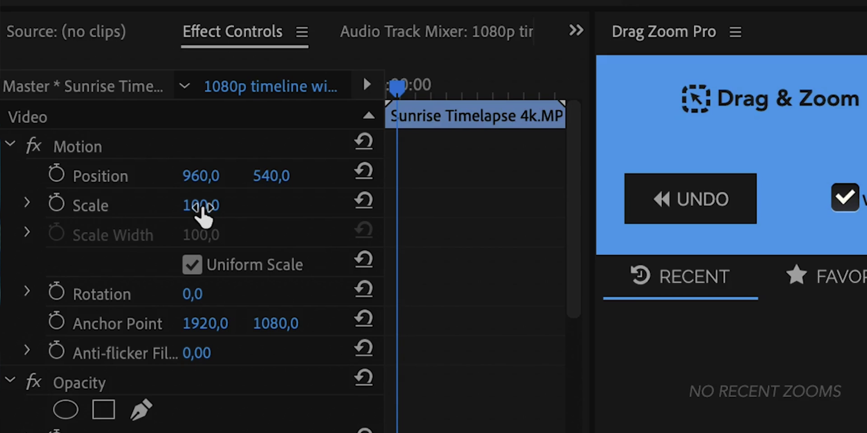
scroll(163, 231, down, 5)
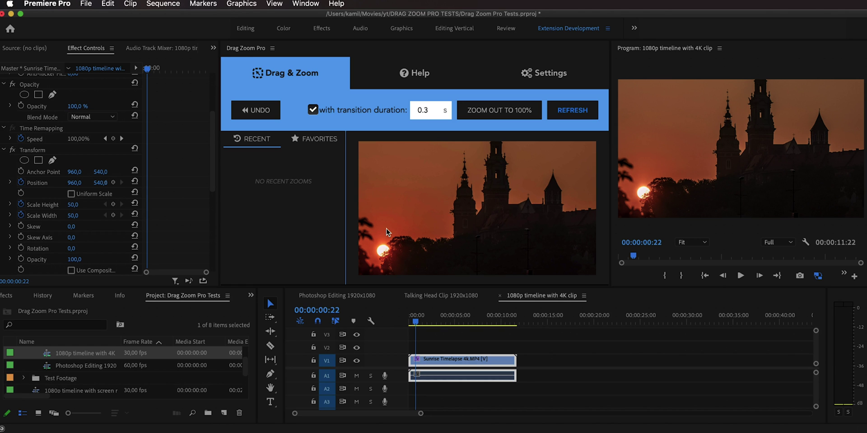
drag(393, 184, 482, 264)
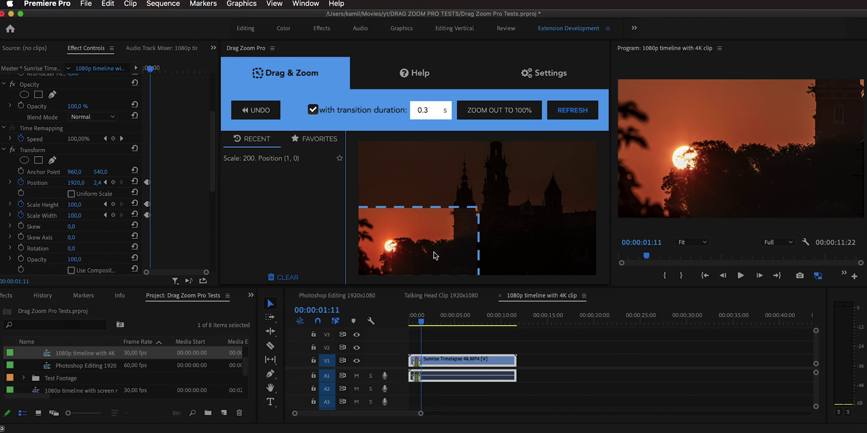
Add a scale 200 zoom on the frame's centre at 00:00:05:03 and another on its upper-right quarter near the clip's end.
drag(423, 324, 456, 325)
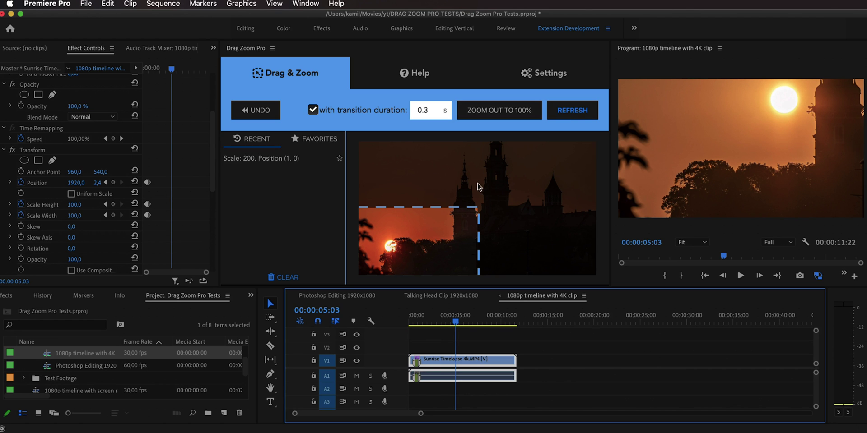
click(582, 114)
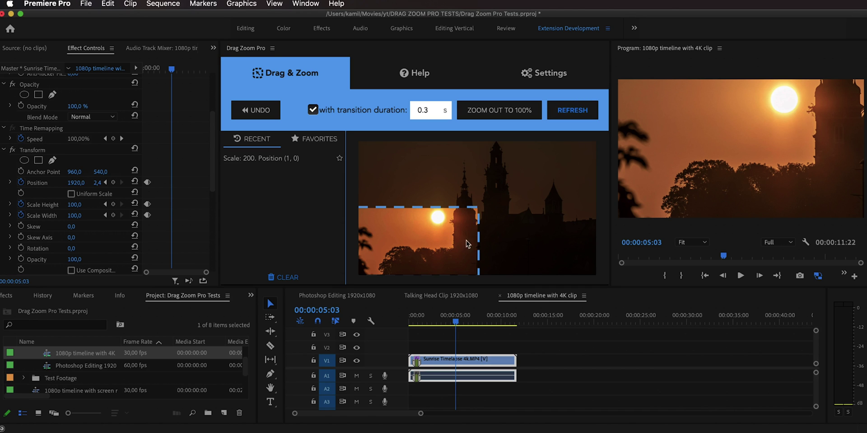
drag(438, 197, 540, 233)
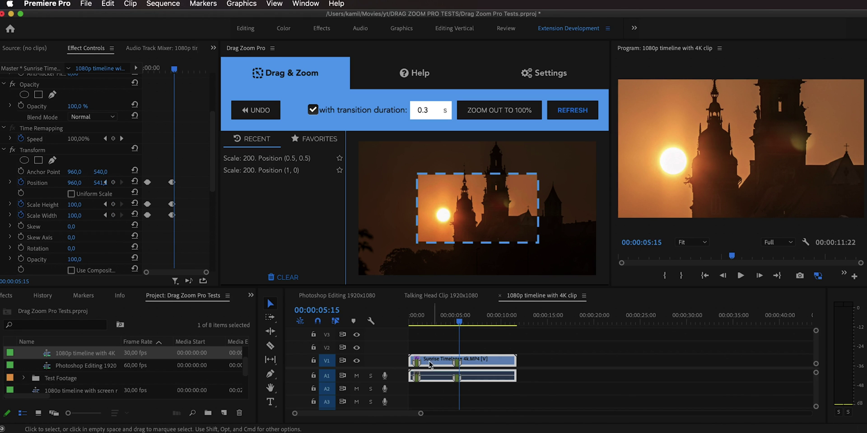
drag(459, 322, 482, 324)
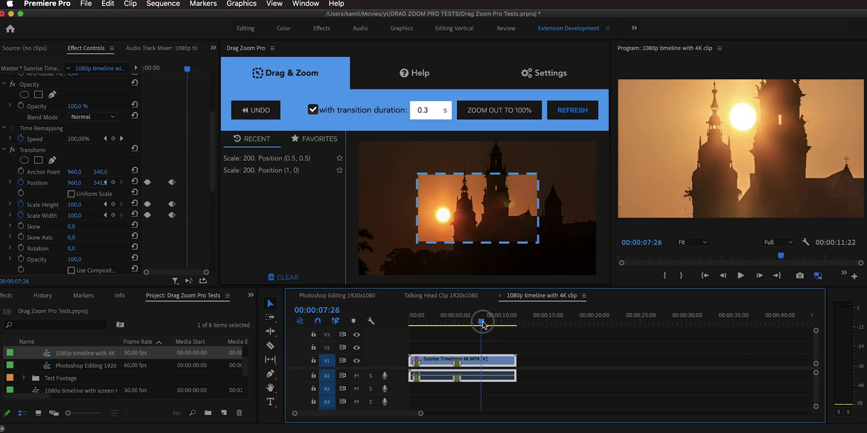
drag(486, 154, 602, 197)
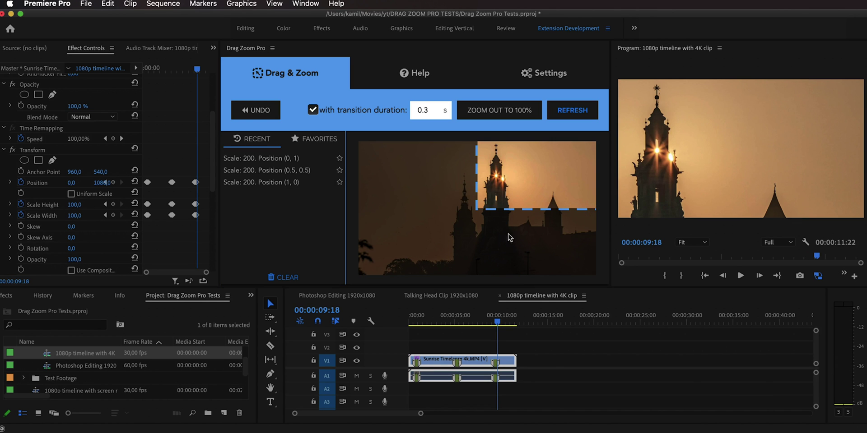
Play the sequence from the start to check the animated zooms and review the clip's Motion and Transform values.
key(Home)
key(space)
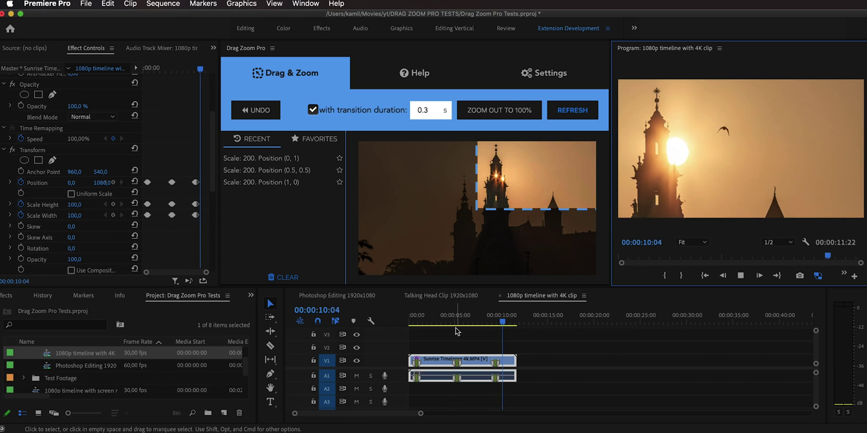
key(space)
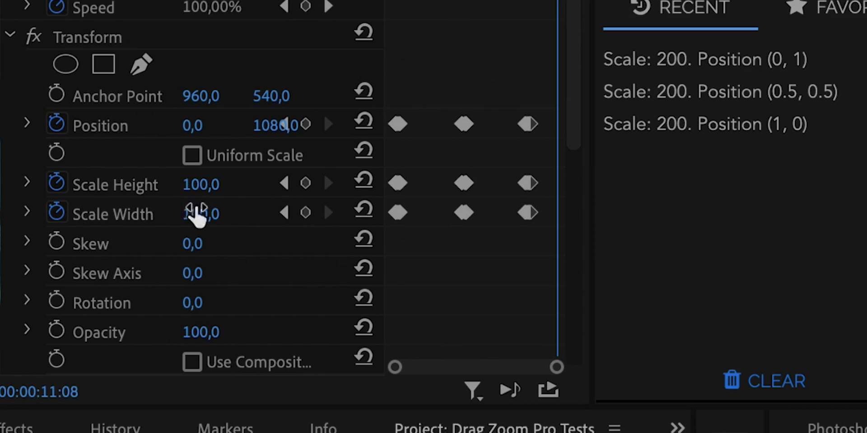
scroll(153, 195, up, 5)
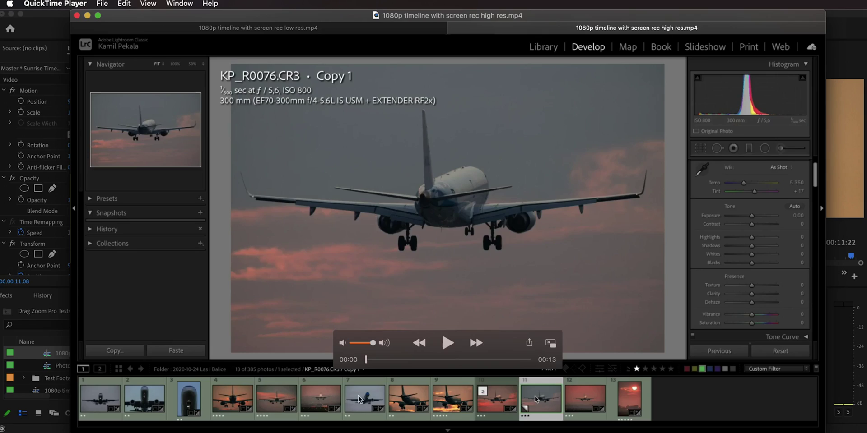
Compare the zoomed-in sections near the end of the high-res and low-res screen recording exports in QuickTime Player.
drag(373, 361, 510, 366)
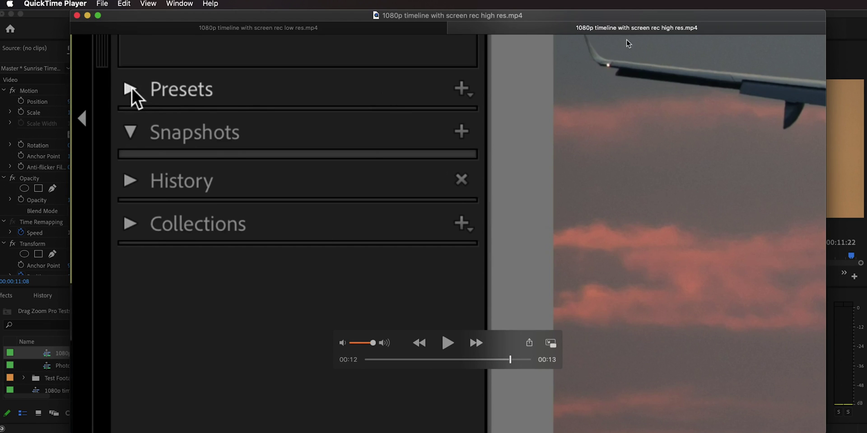
click(258, 28)
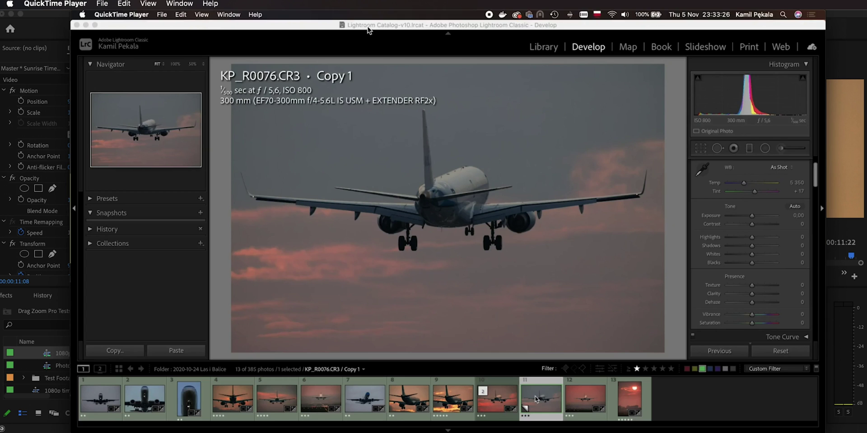
drag(452, 362, 506, 365)
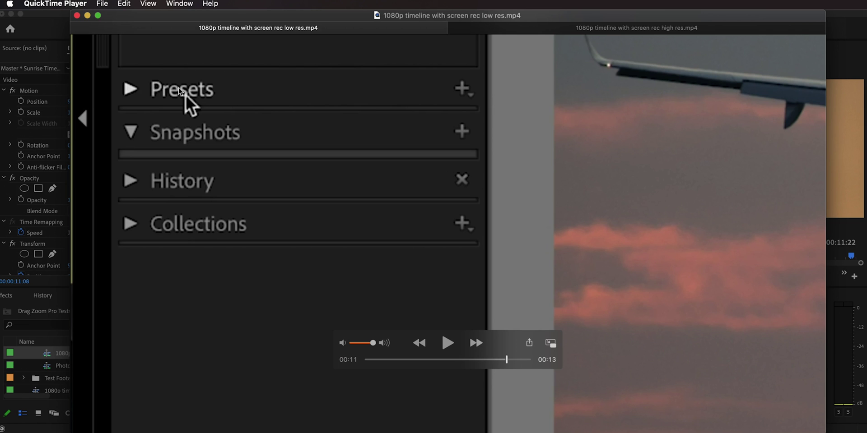
click(463, 32)
click(404, 30)
click(499, 33)
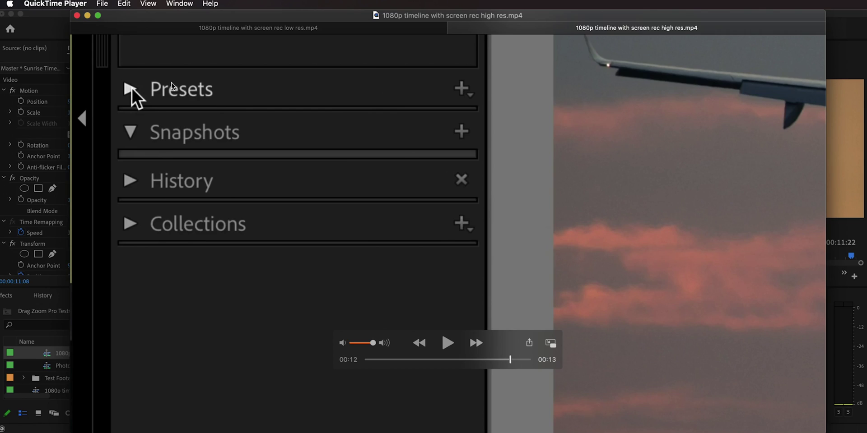